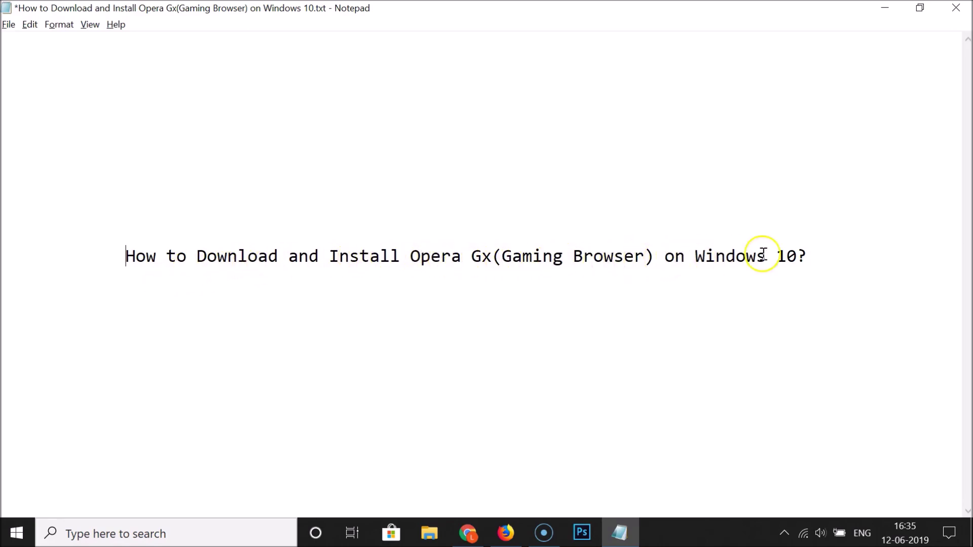
- Bring the Google Chrome window with its new tab in front of Notepad
click(470, 531)
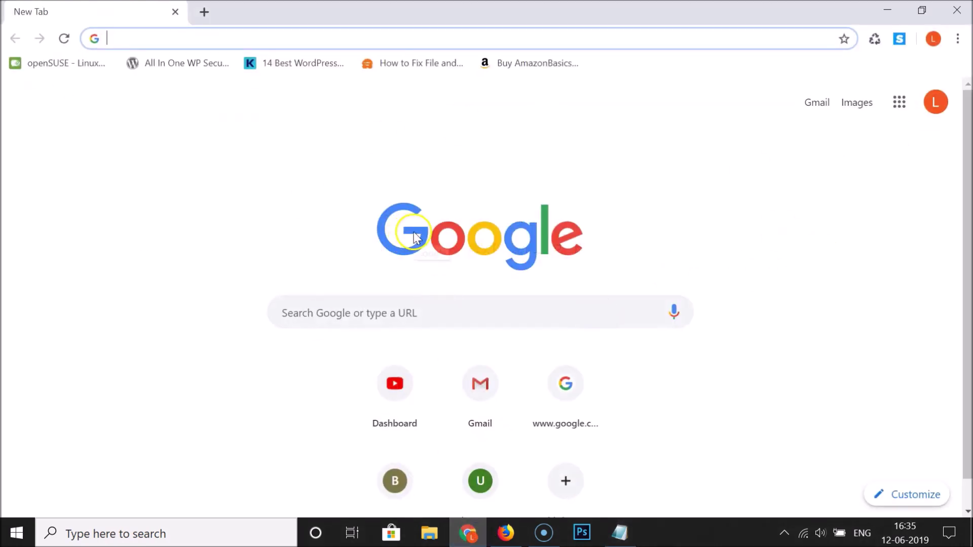
- Load opera.com/gx and start downloading the Opera GX installer
click(286, 41)
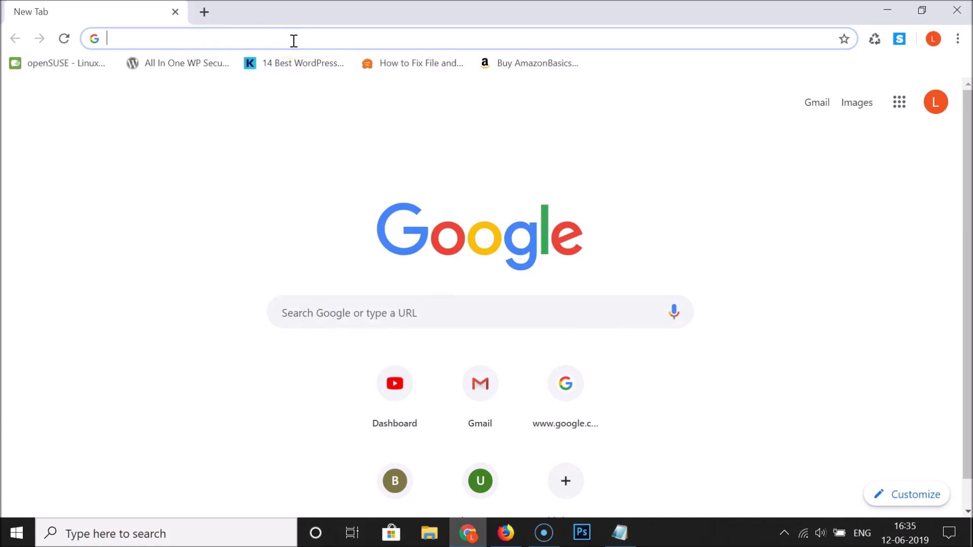
text(opera)
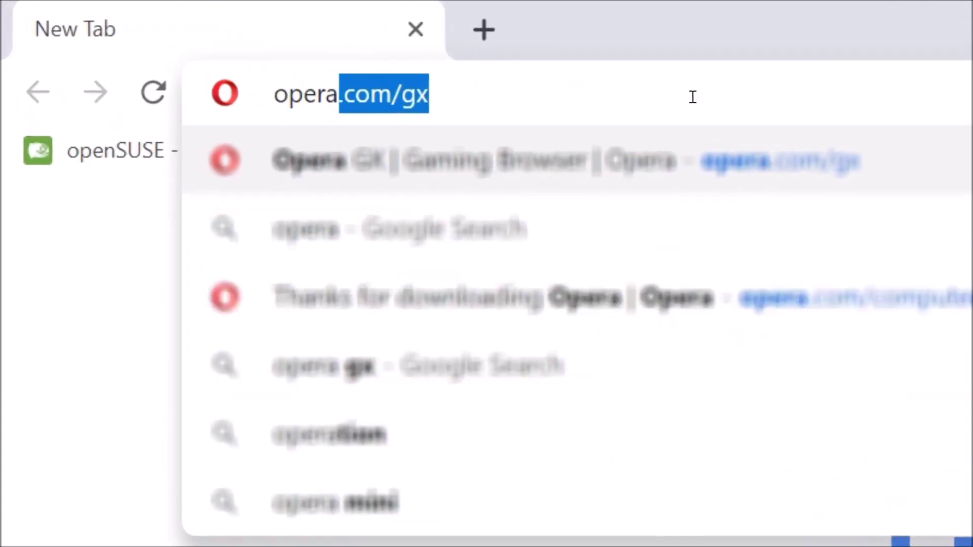
text(.com/g)
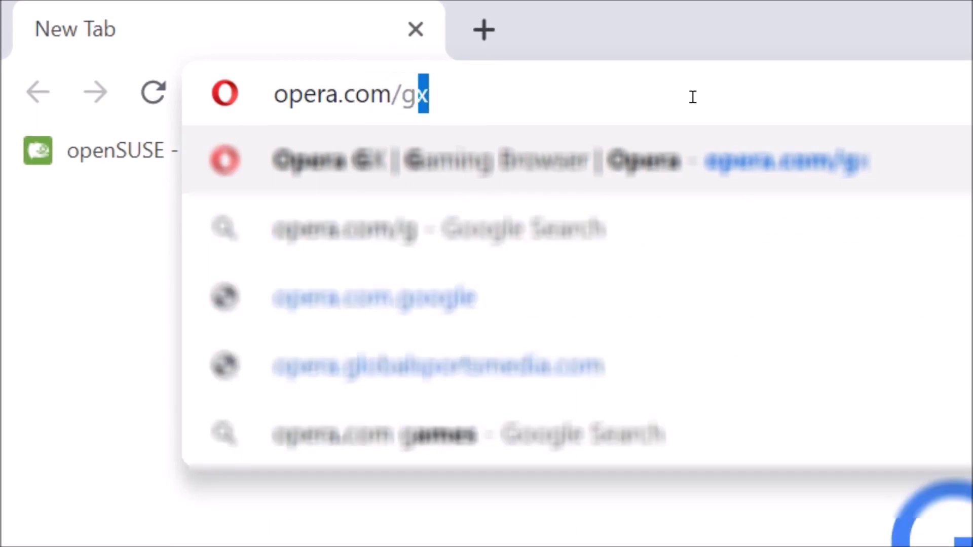
text(x)
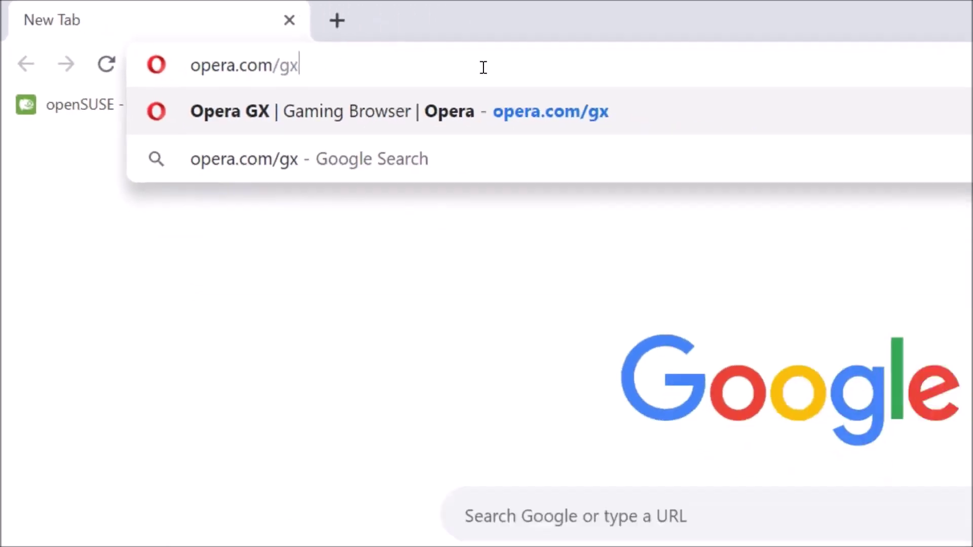
key(Return)
click(374, 41)
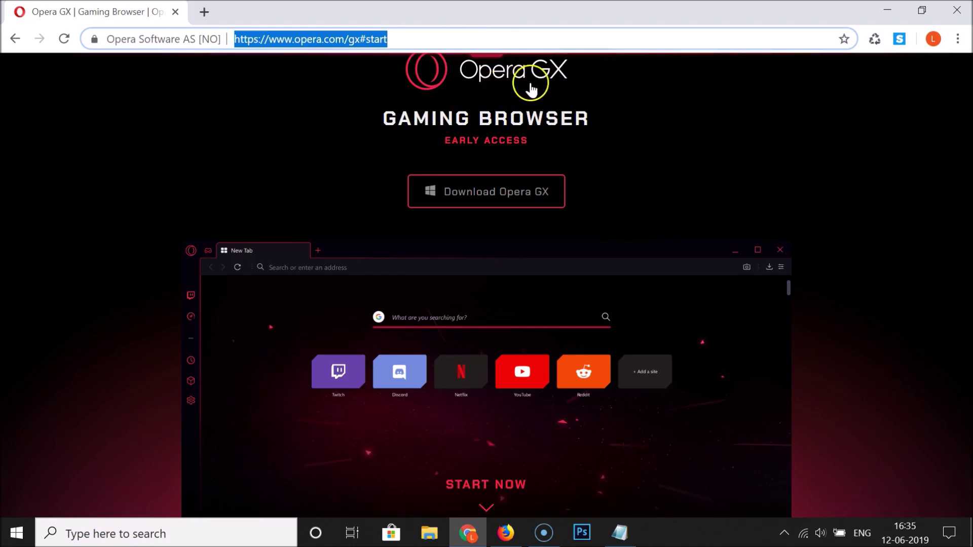
click(539, 199)
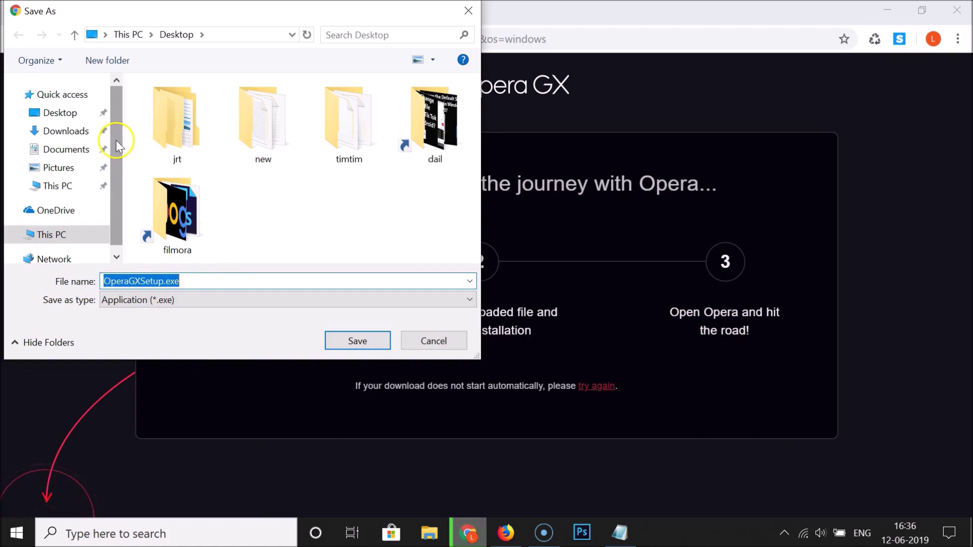
- Save OperaGXSetup.exe as an application file on the Desktop
click(66, 116)
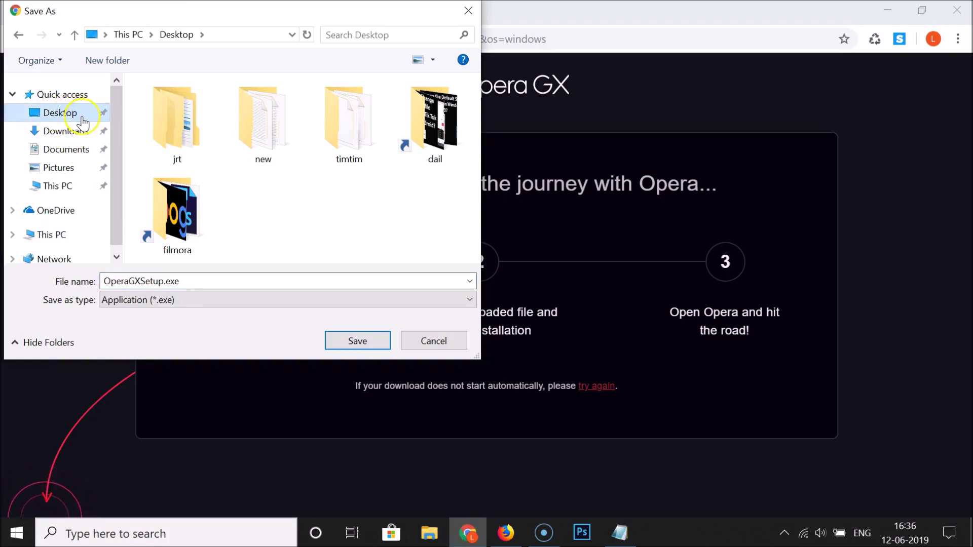
click(349, 340)
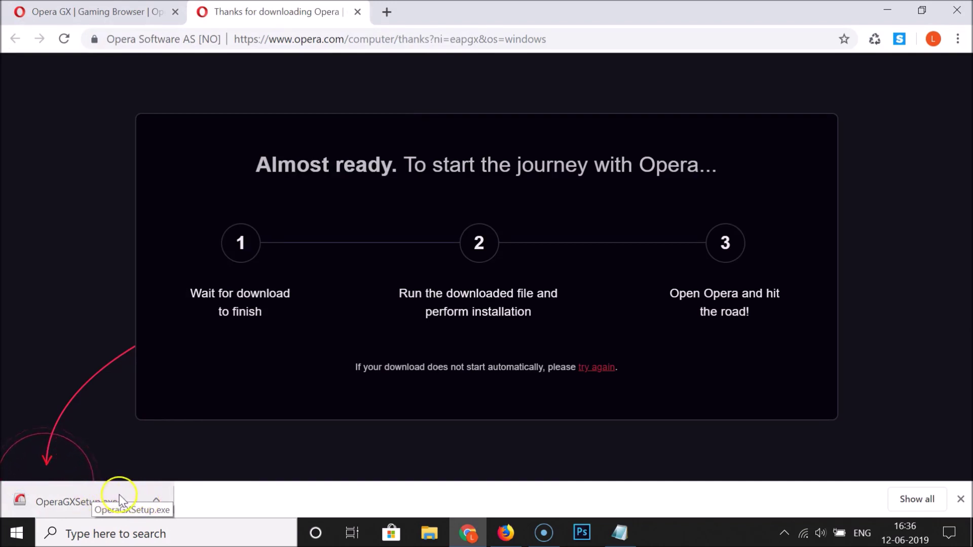
- Run OperaGXSetup.exe from the desktop and show its options, language English (United States)
click(887, 10)
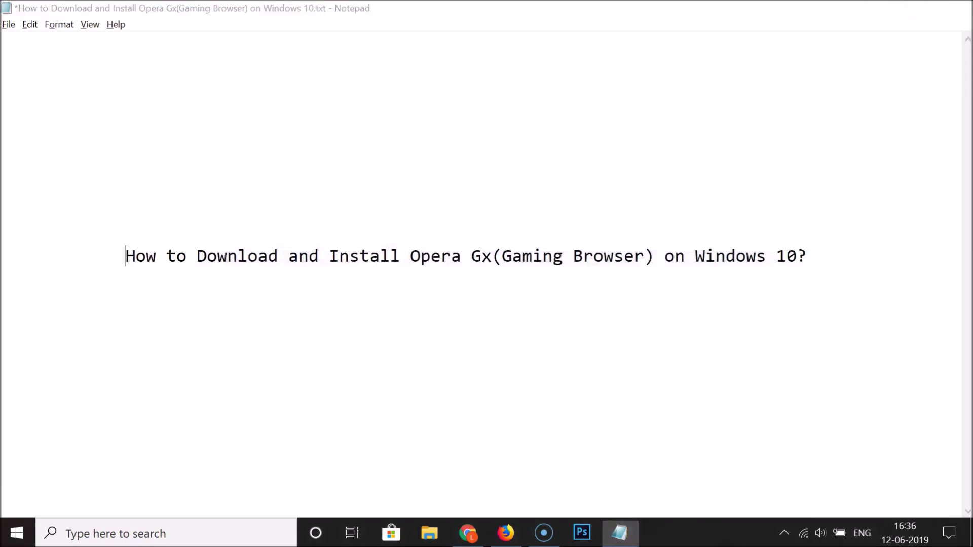
key(super+d)
drag(84, 355, 201, 239)
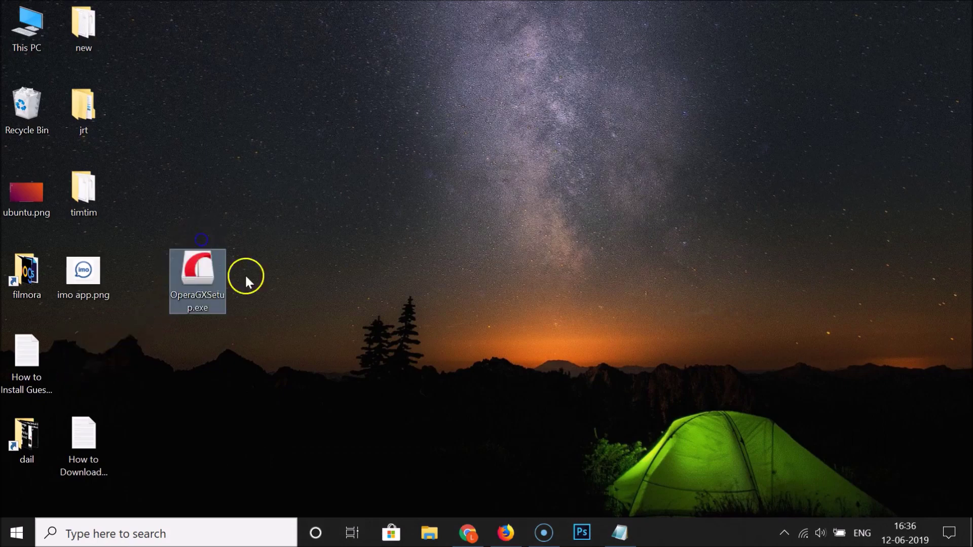
double_click(203, 281)
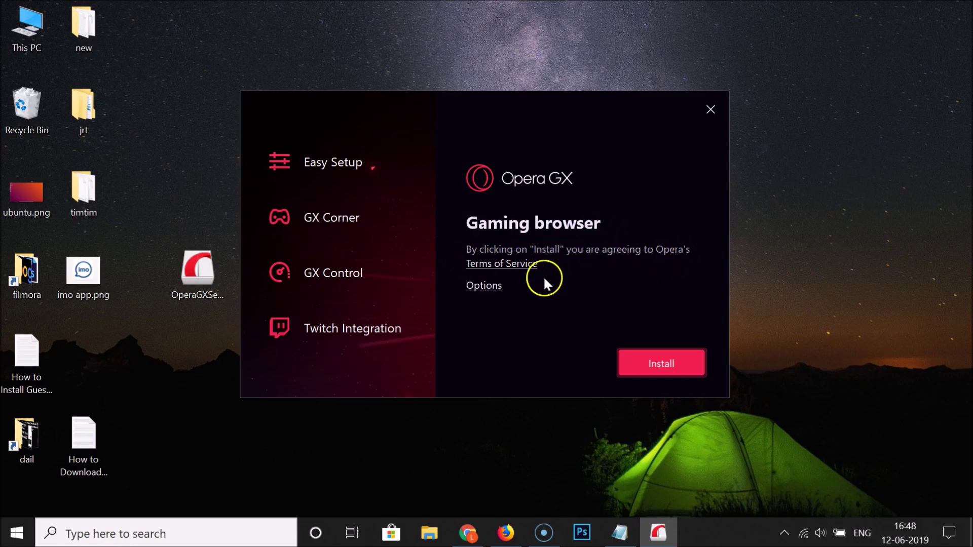
click(497, 287)
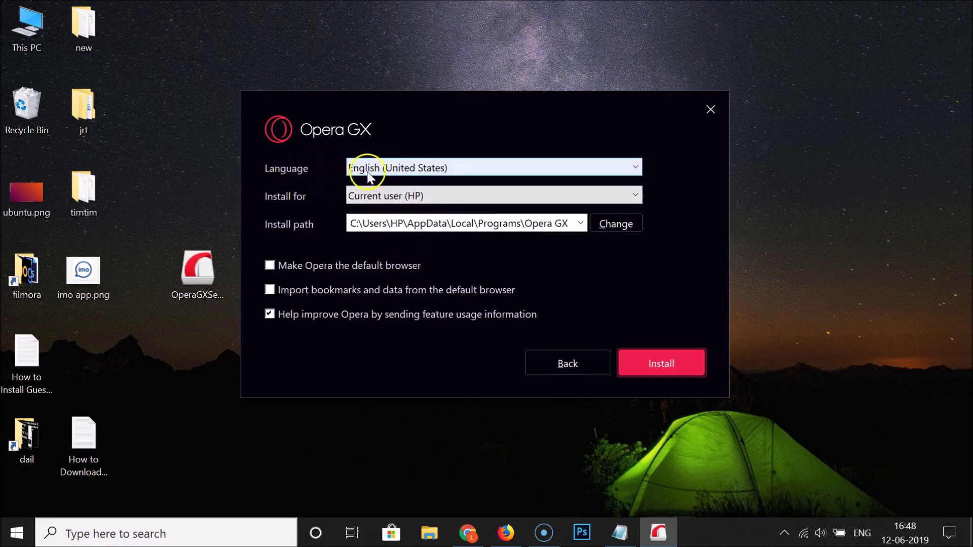
click(435, 169)
scroll(456, 175, down, 2)
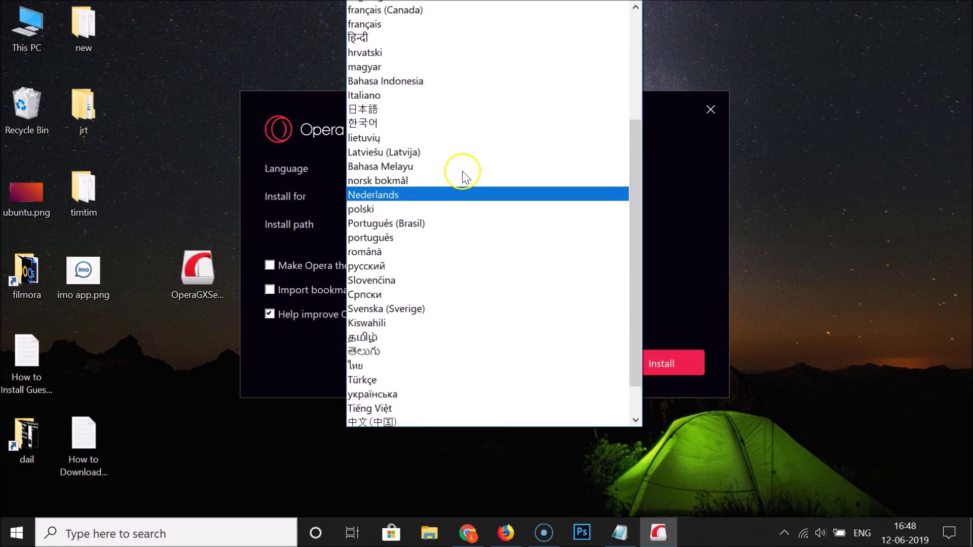
scroll(462, 172, up, 5)
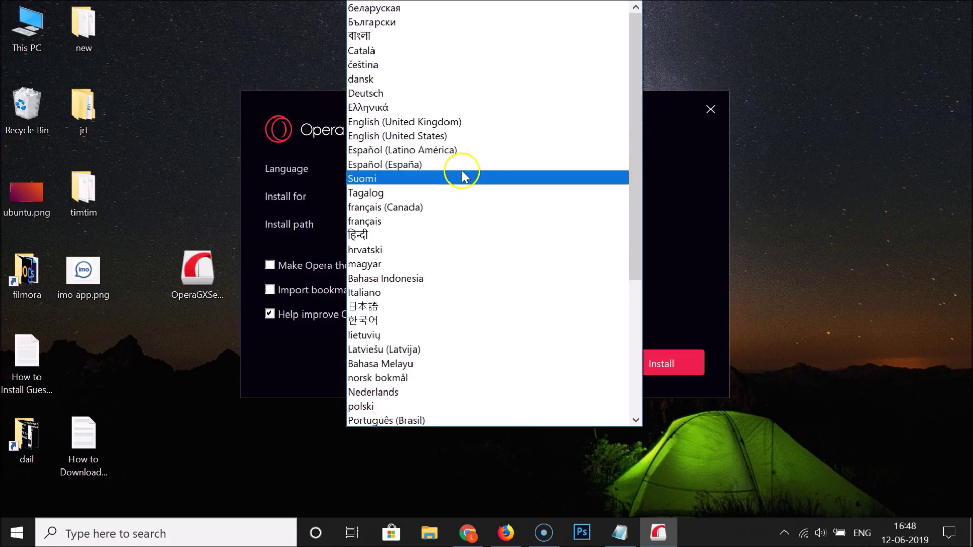
click(433, 136)
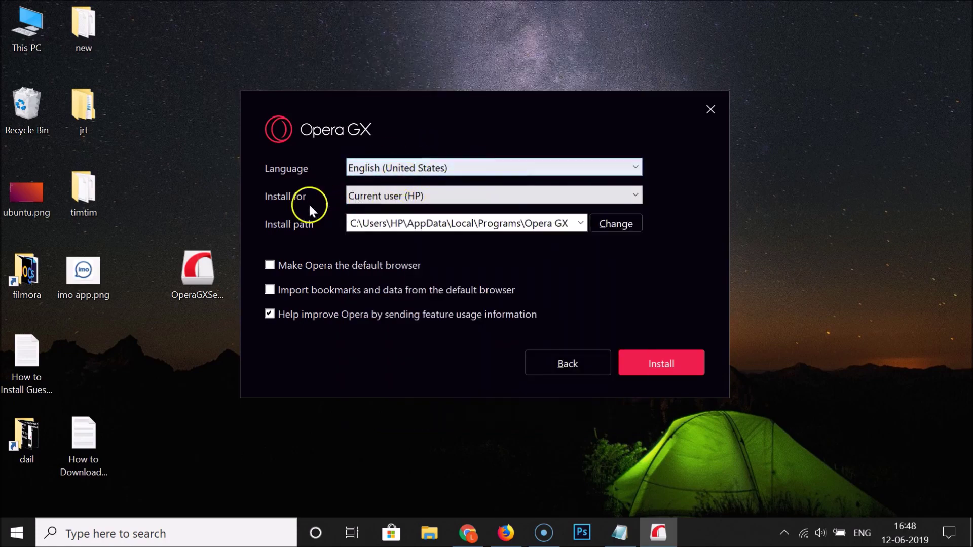
mouse_move(357, 198)
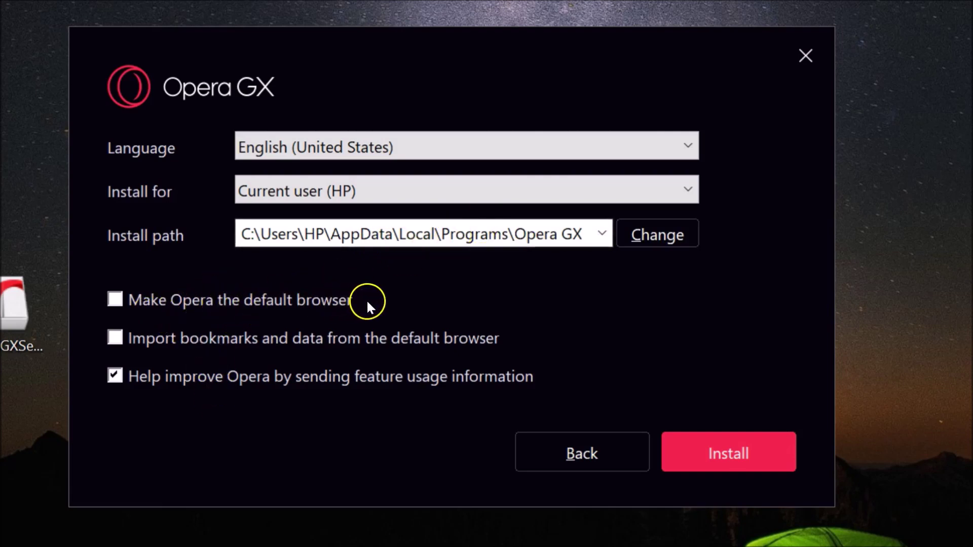
click(116, 304)
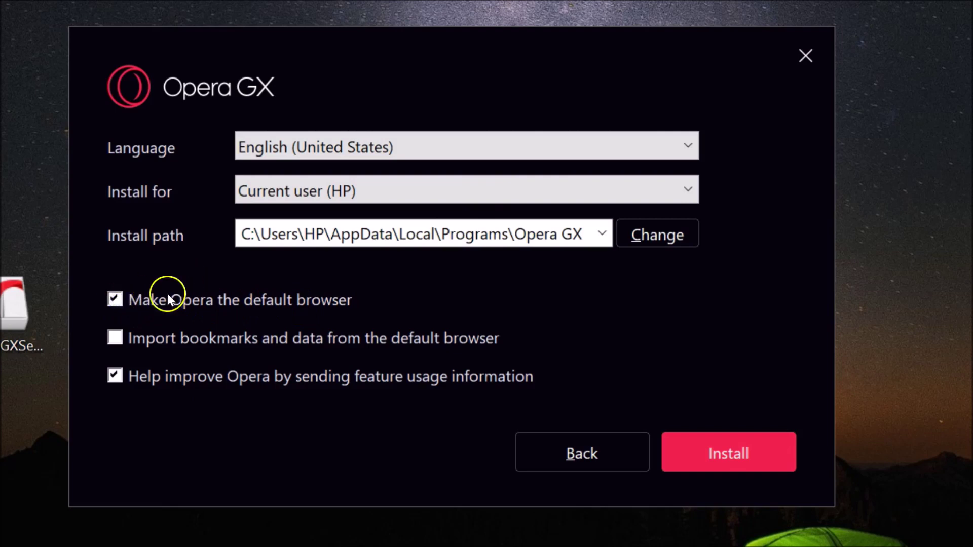
click(122, 304)
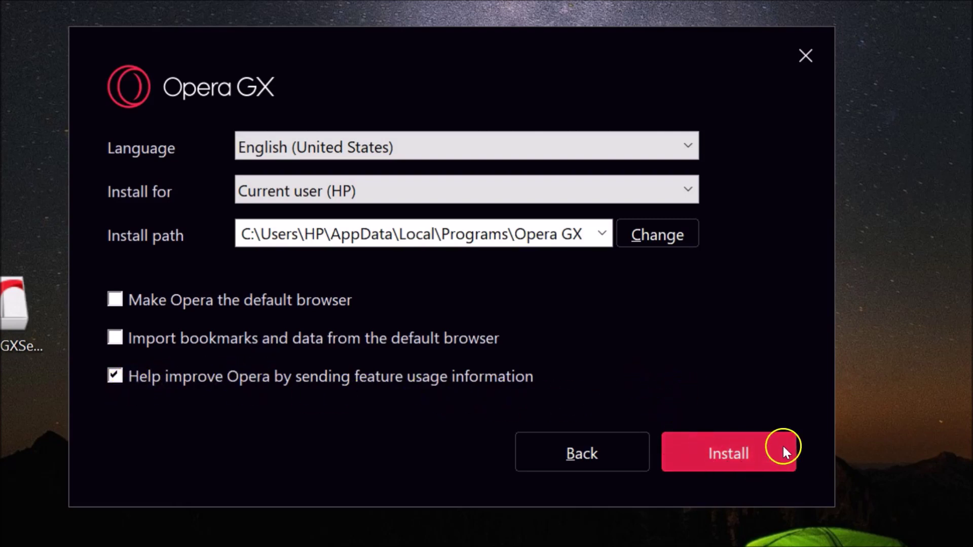
- Install Opera GX and maximize its new window on the GX Corner page
click(725, 459)
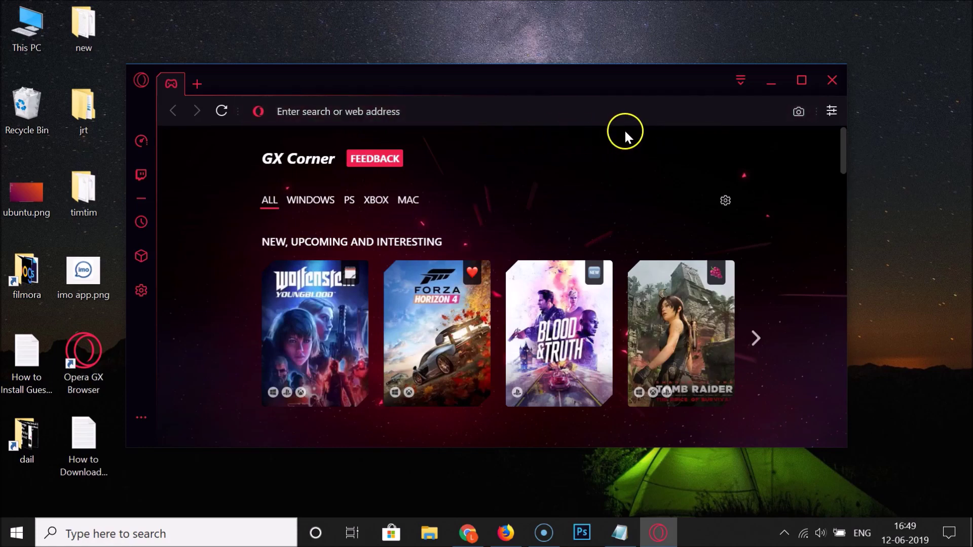
click(799, 81)
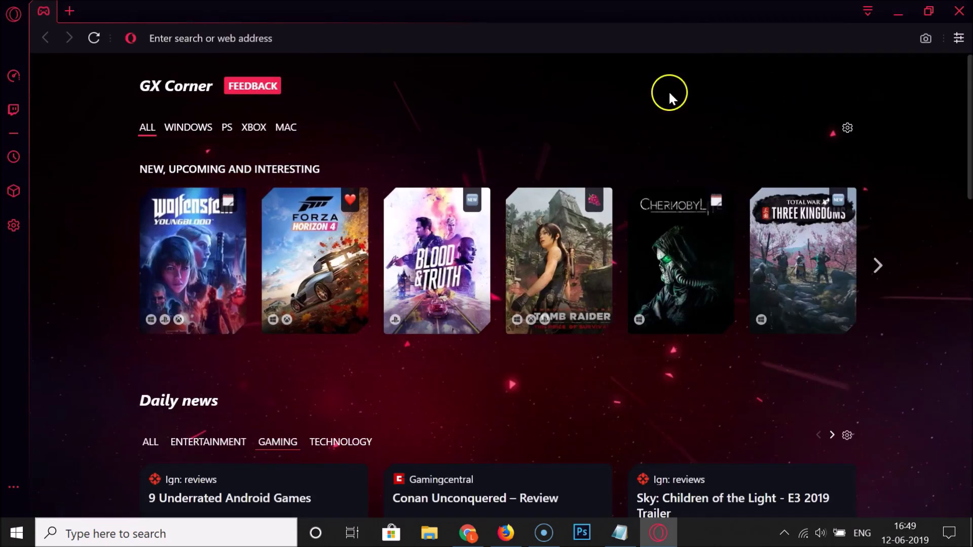
- Briefly open the O menu, then show the GX Control panel with its RAM Limiter
click(13, 17)
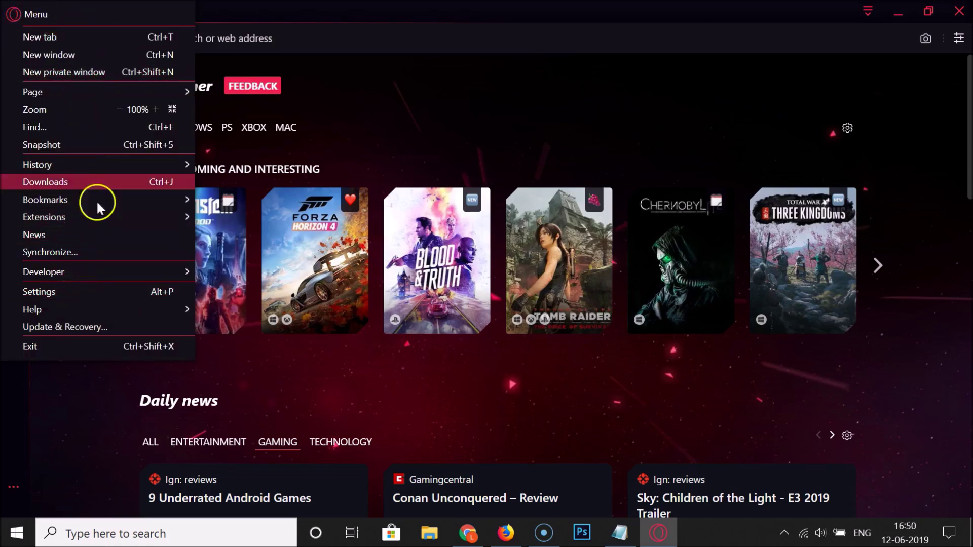
click(89, 388)
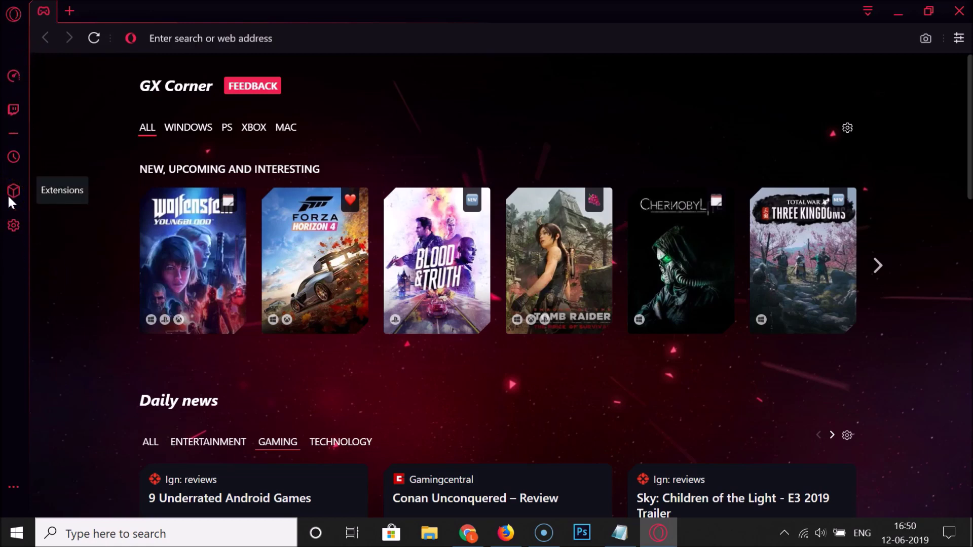
click(14, 162)
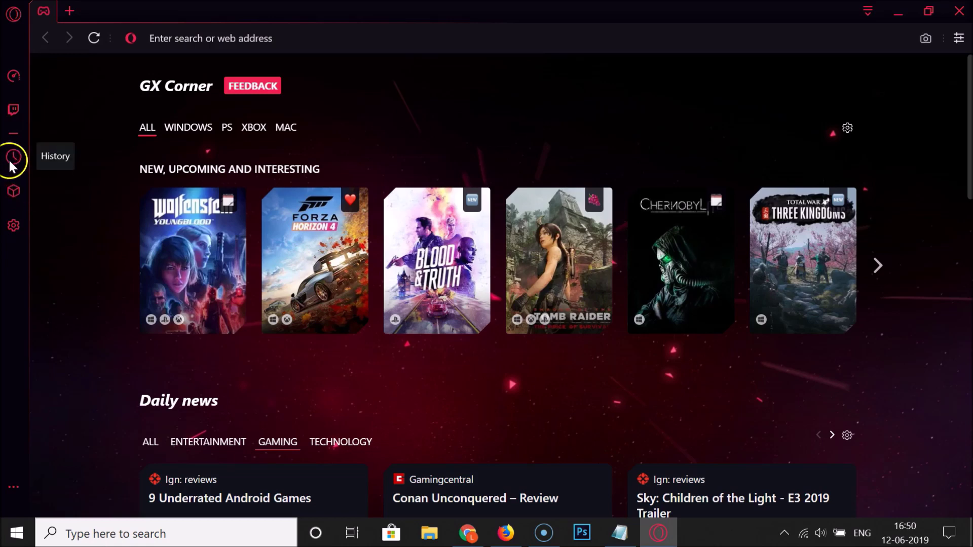
click(15, 77)
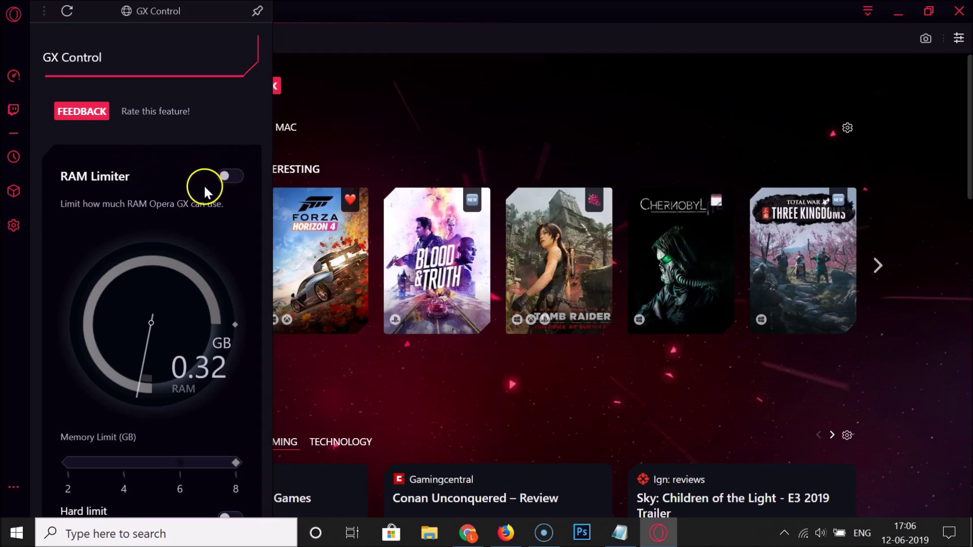
- Check the RAM and CPU limiters, leave both off, and close GX Control
scroll(204, 184, down, 8)
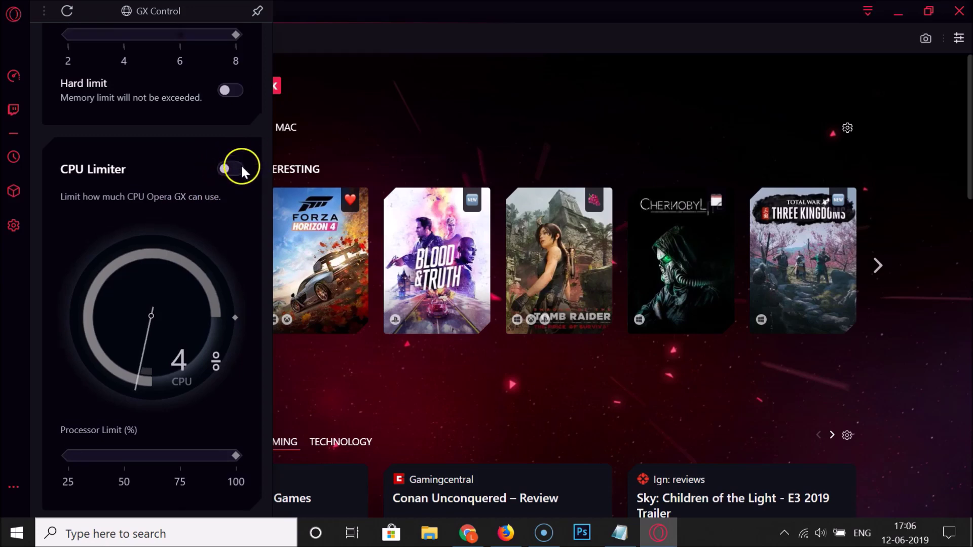
scroll(239, 165, up, 8)
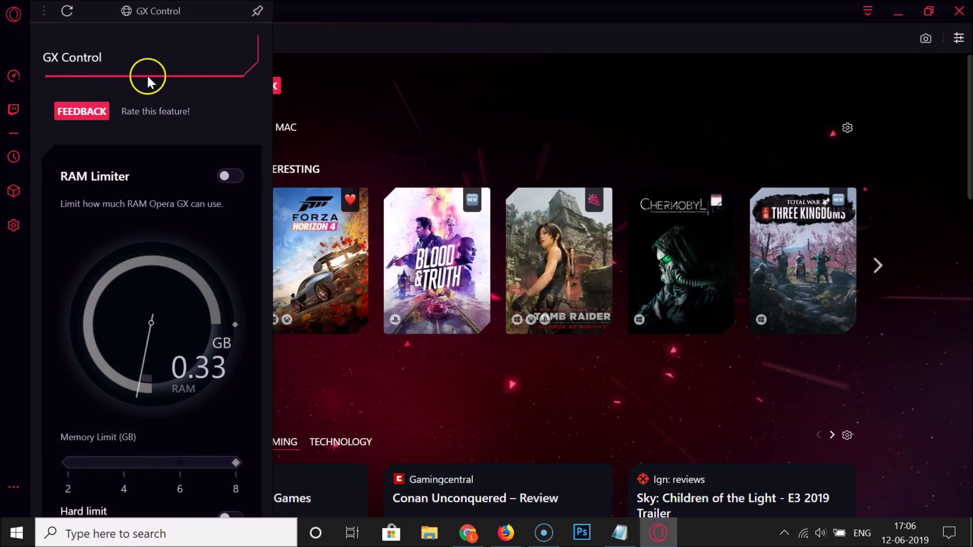
click(13, 77)
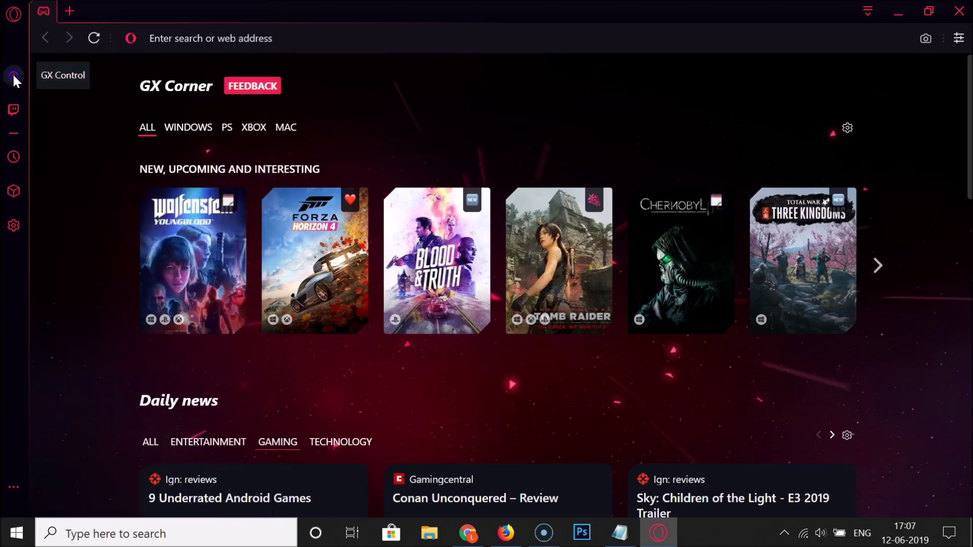
click(72, 84)
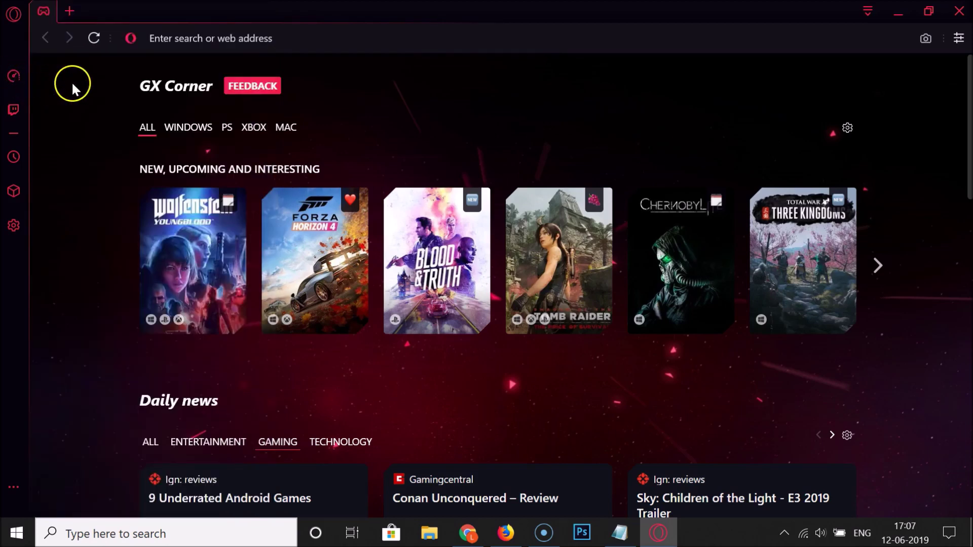
- Open Settings at the Wallpapers section and page to the next set of wallpapers
click(10, 227)
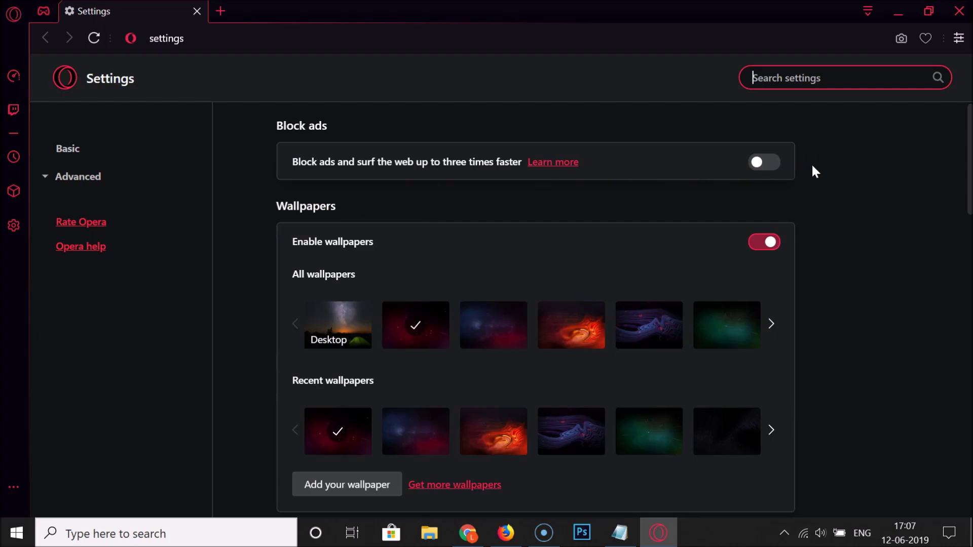
scroll(812, 167, down, 5)
scroll(812, 167, down, 6)
scroll(813, 167, up, 10)
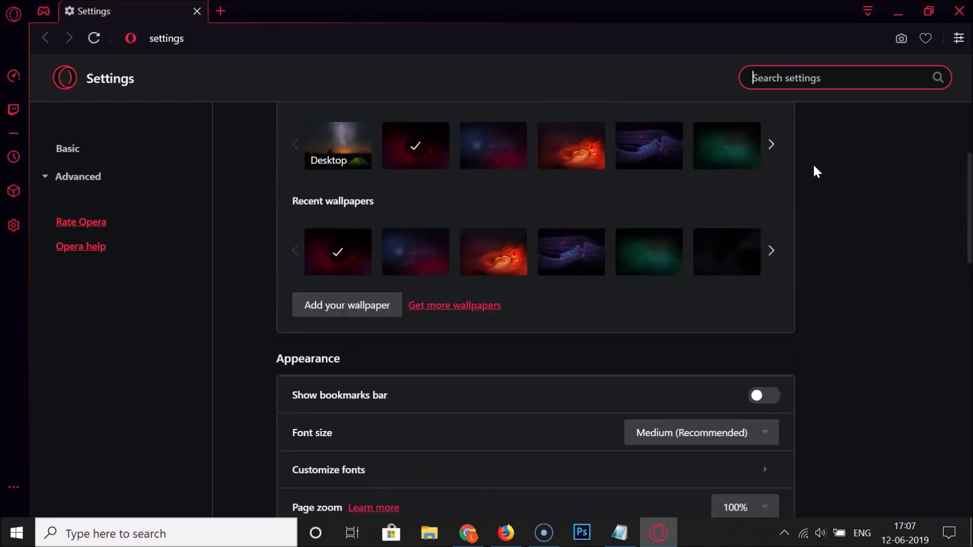
scroll(813, 163, up, 2)
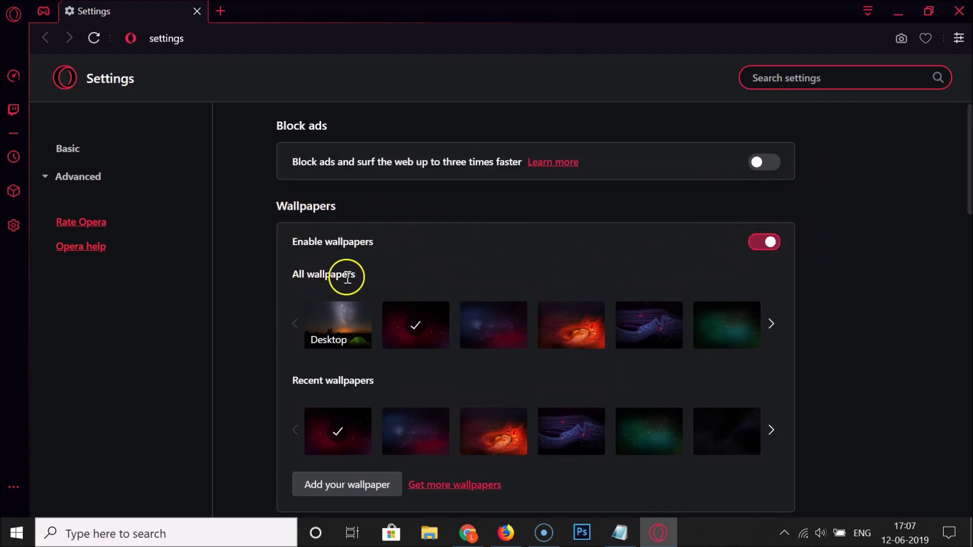
click(767, 330)
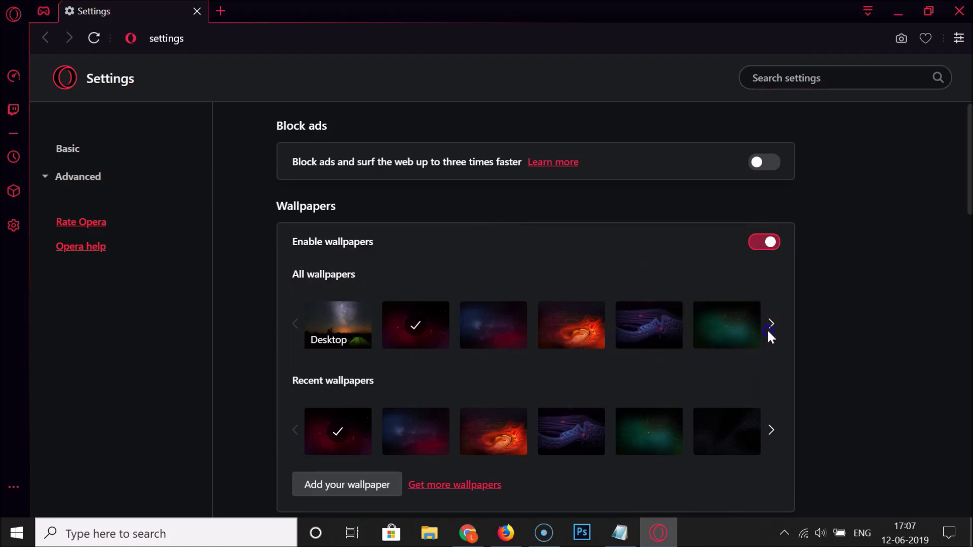
click(771, 324)
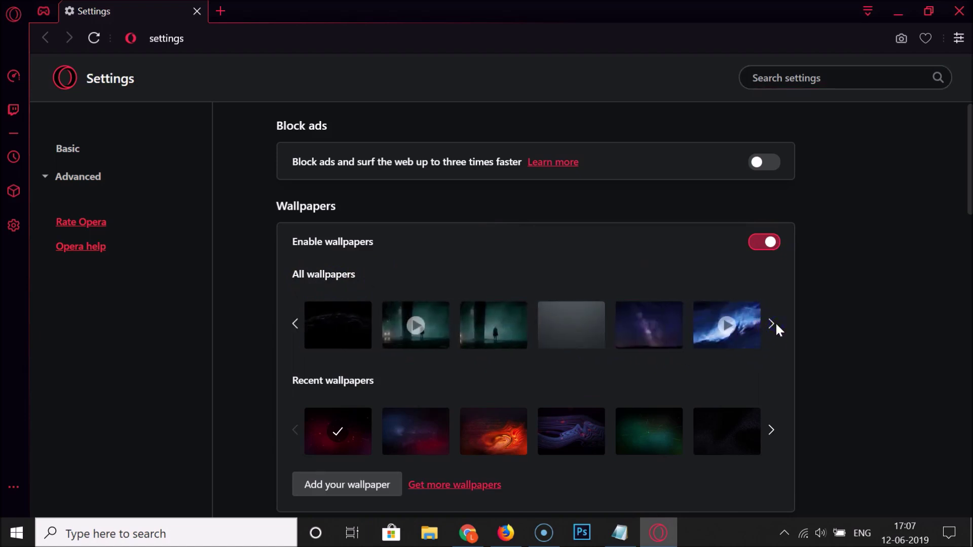
scroll(410, 360, down, 1)
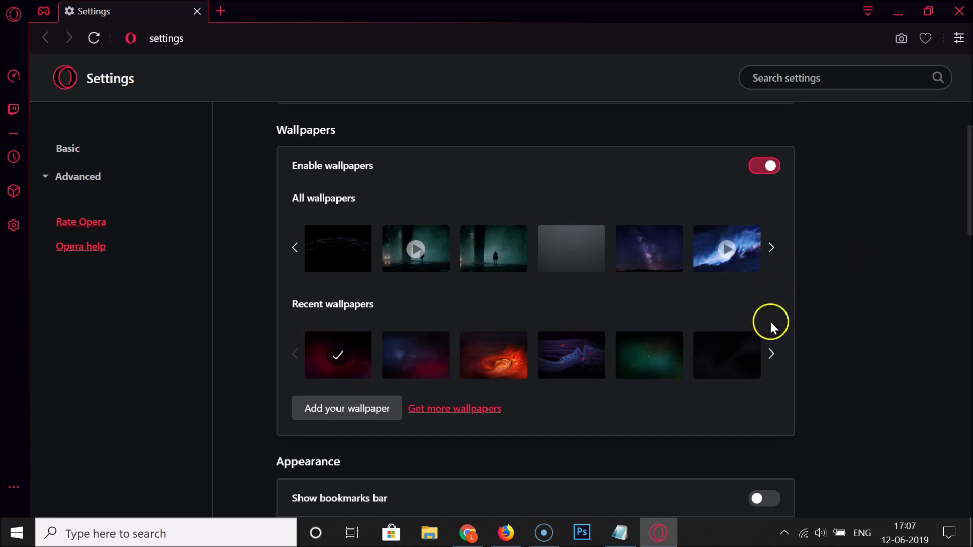
- In Easy setup, try Stamina Yellow, then set the theme colour to Level Up Green
click(959, 41)
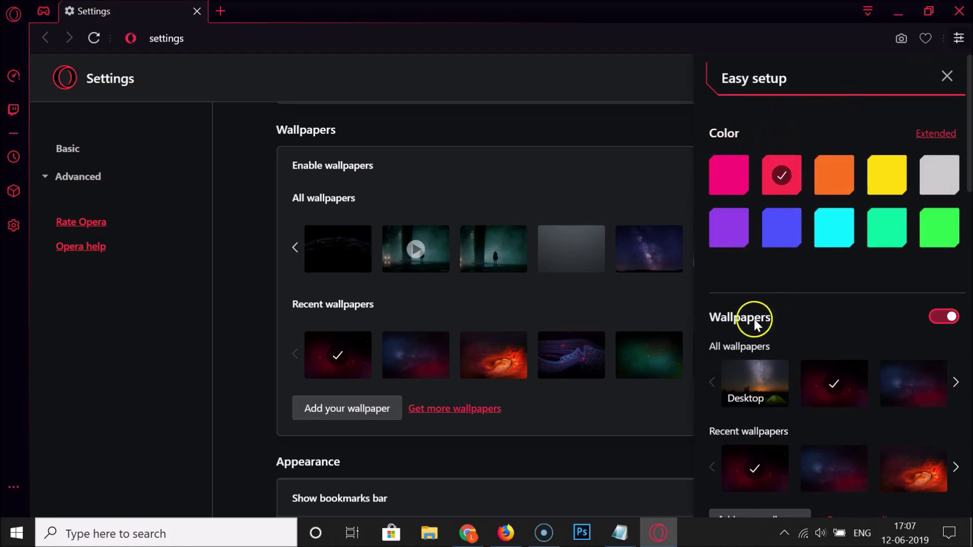
scroll(814, 298, down, 5)
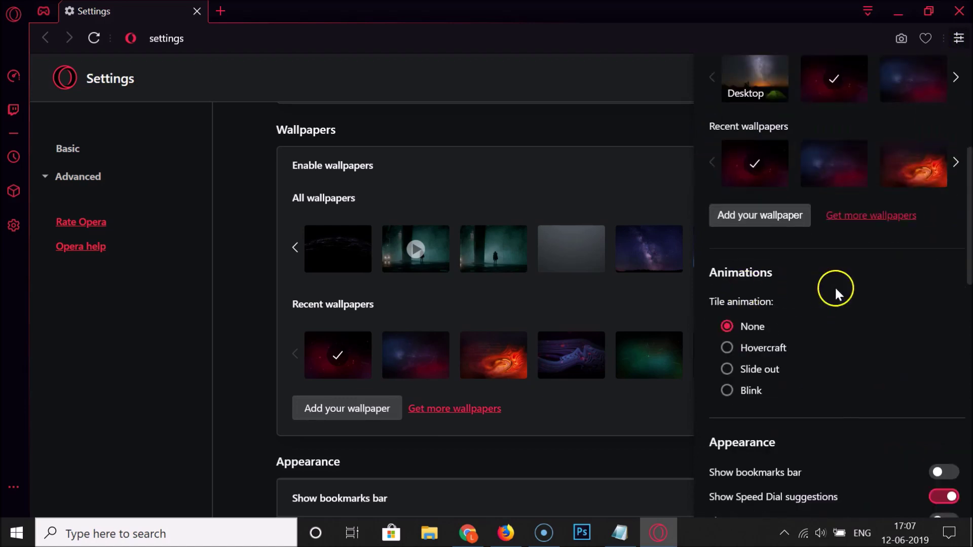
scroll(826, 287, down, 6)
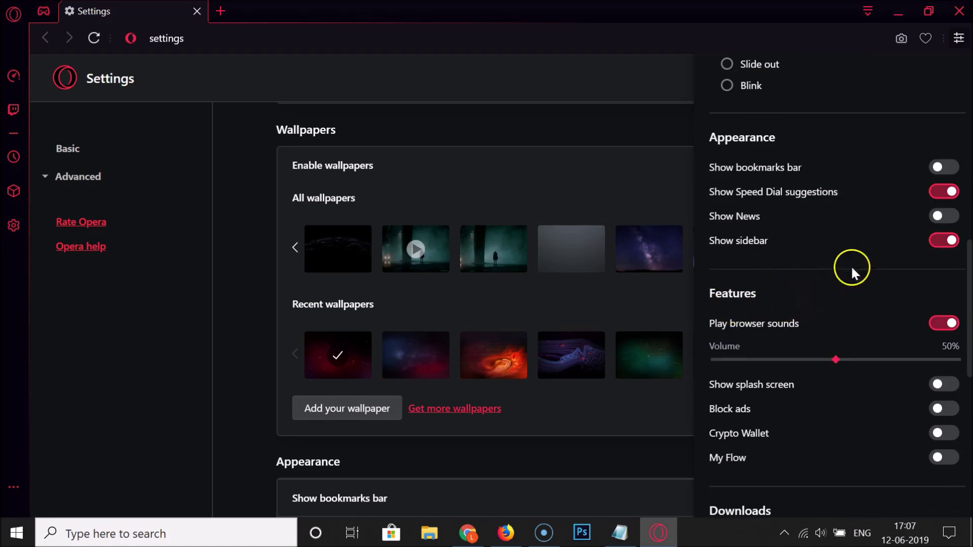
scroll(827, 294, up, 10)
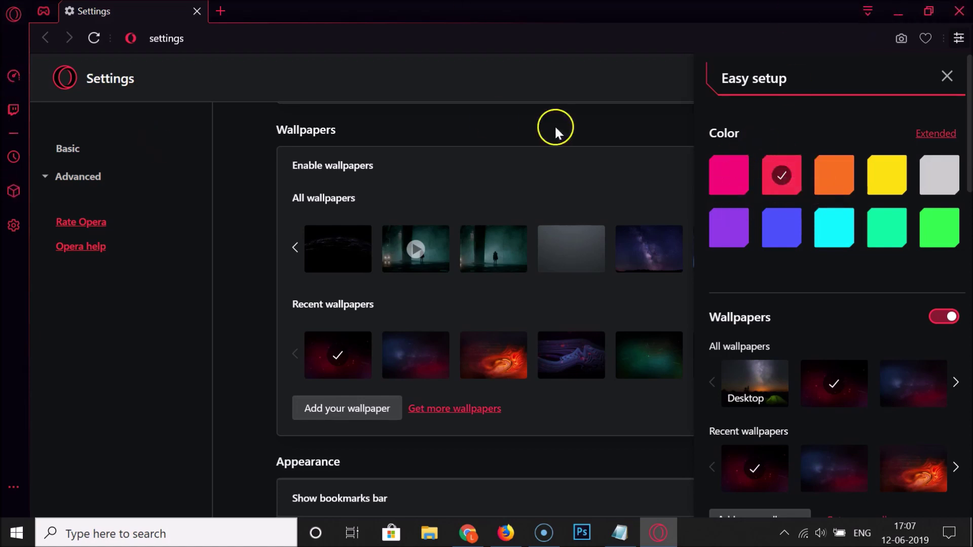
click(879, 181)
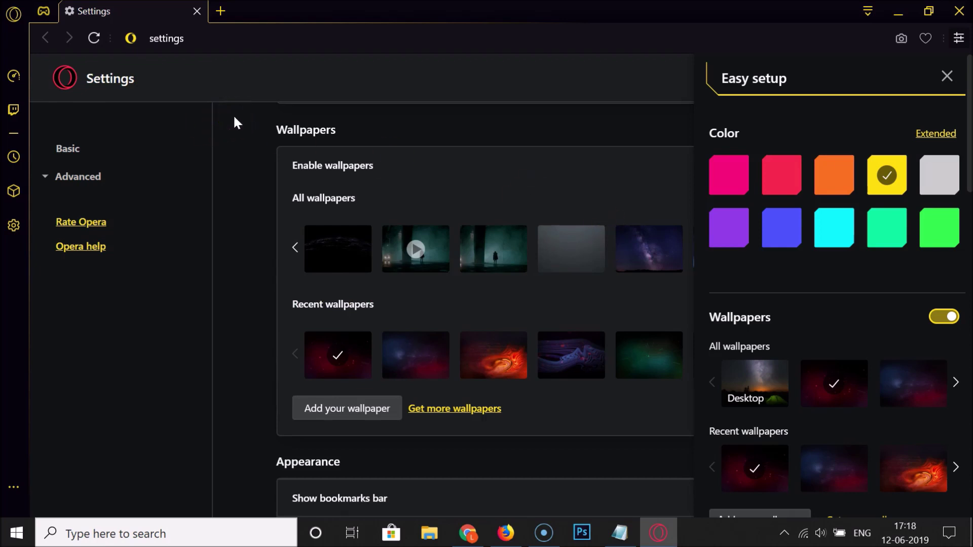
click(932, 227)
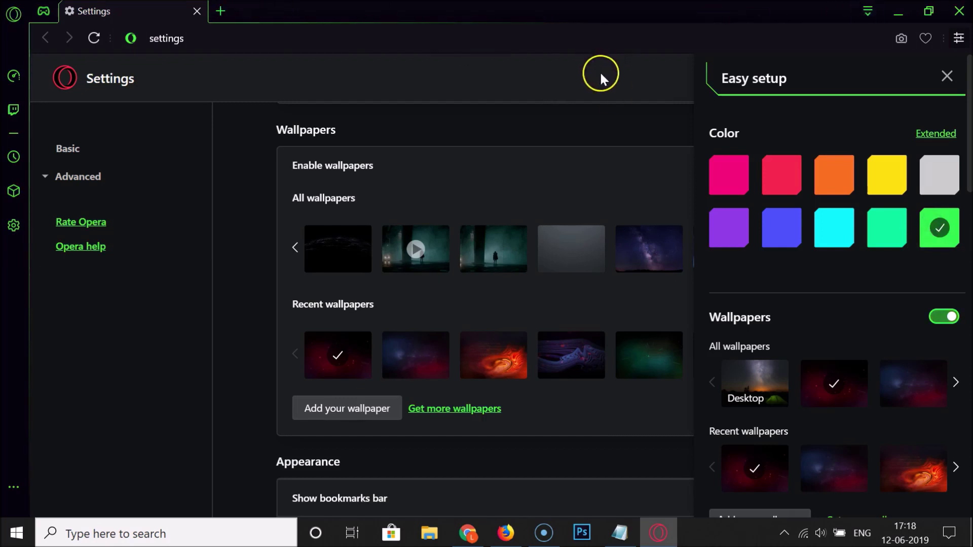
click(578, 124)
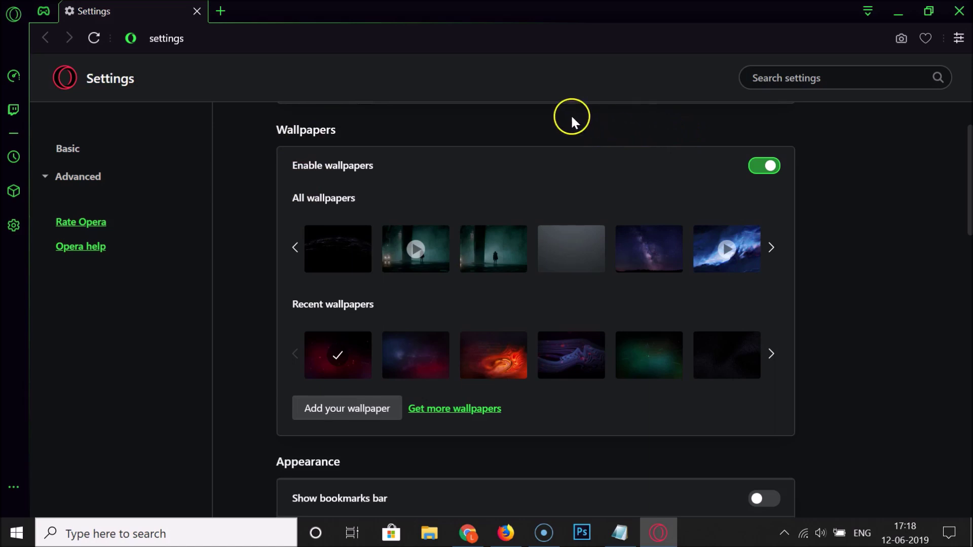
- Close Opera GX, relaunch it from its desktop shortcut, then close it again
click(960, 13)
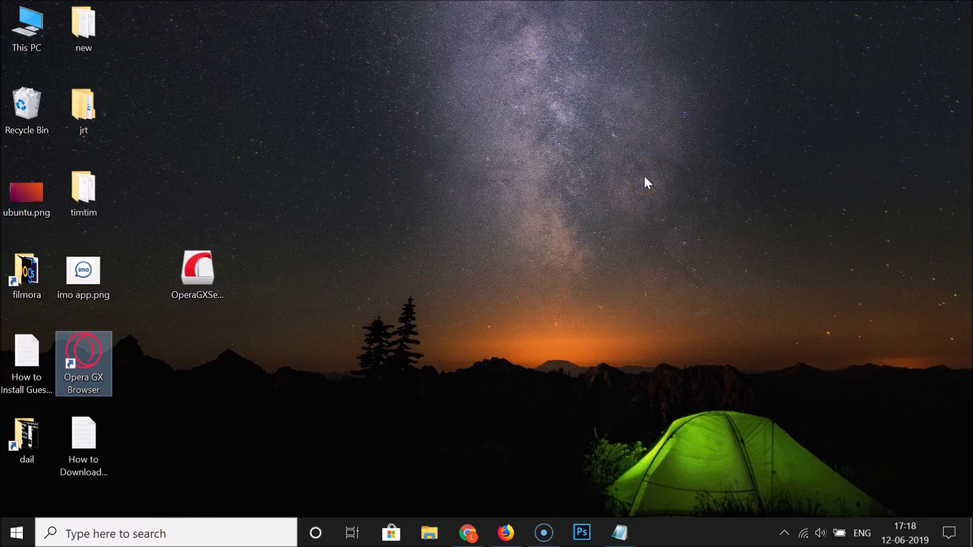
double_click(87, 354)
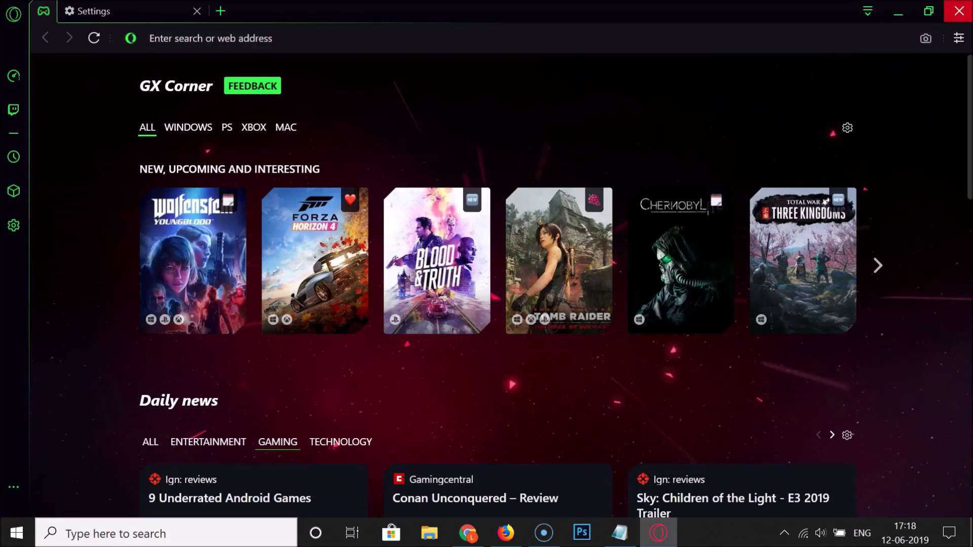
click(959, 11)
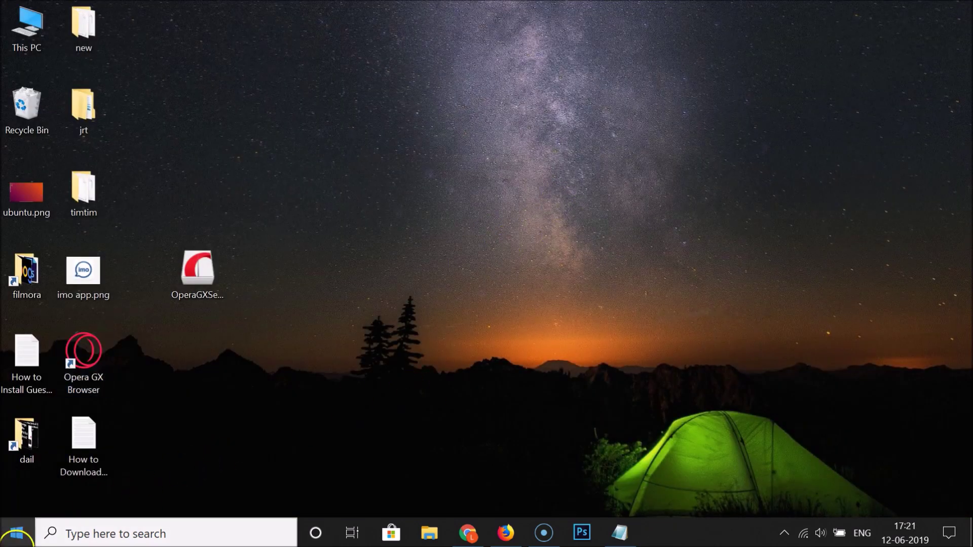
click(16, 532)
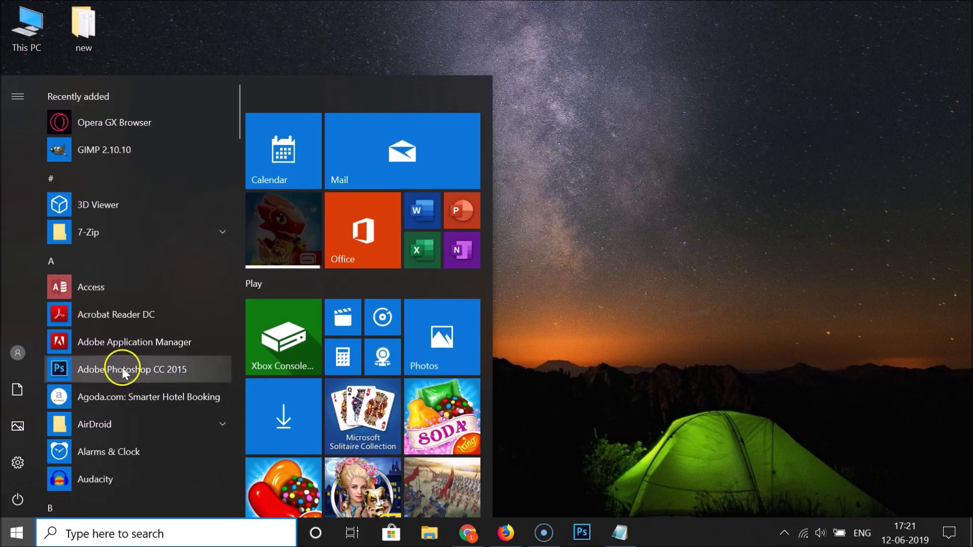
scroll(121, 366, down, 15)
scroll(122, 369, down, 10)
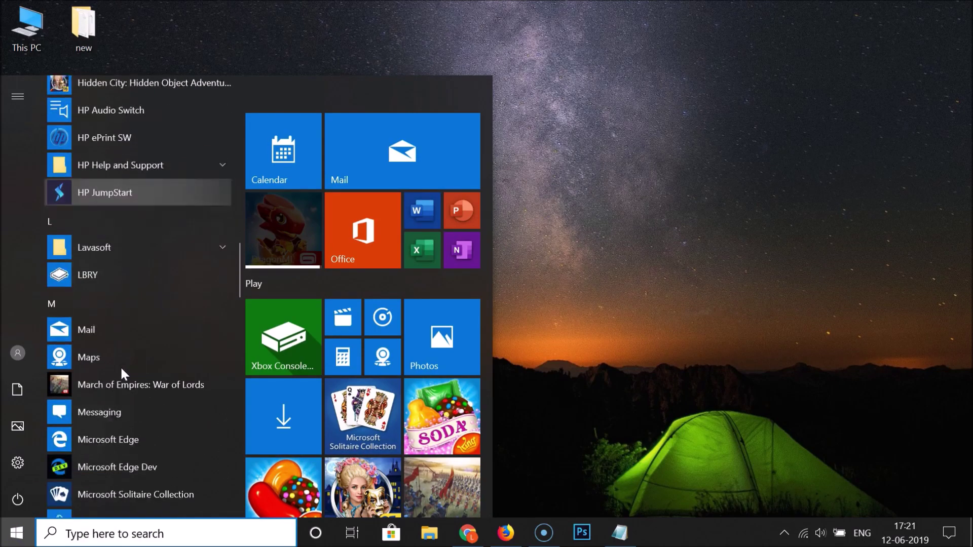
scroll(120, 366, down, 5)
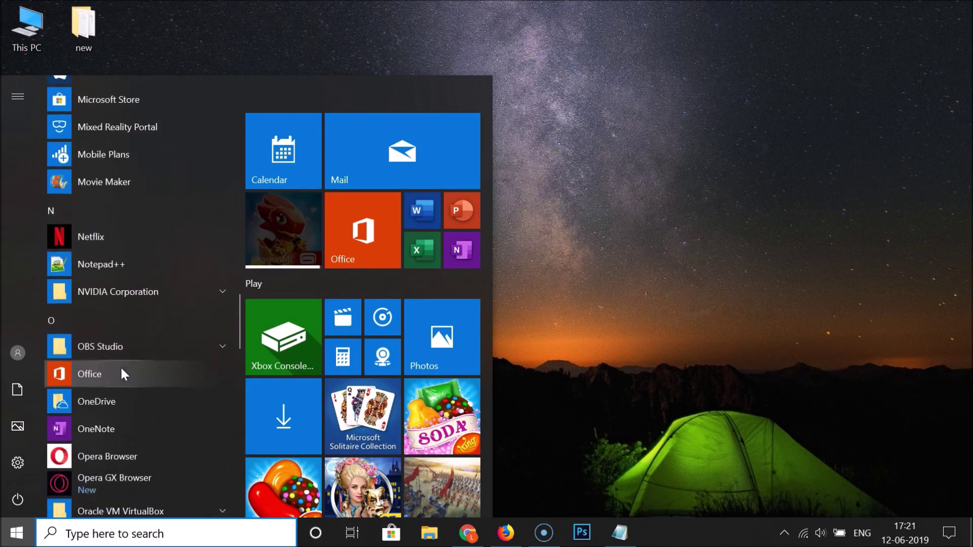
click(56, 196)
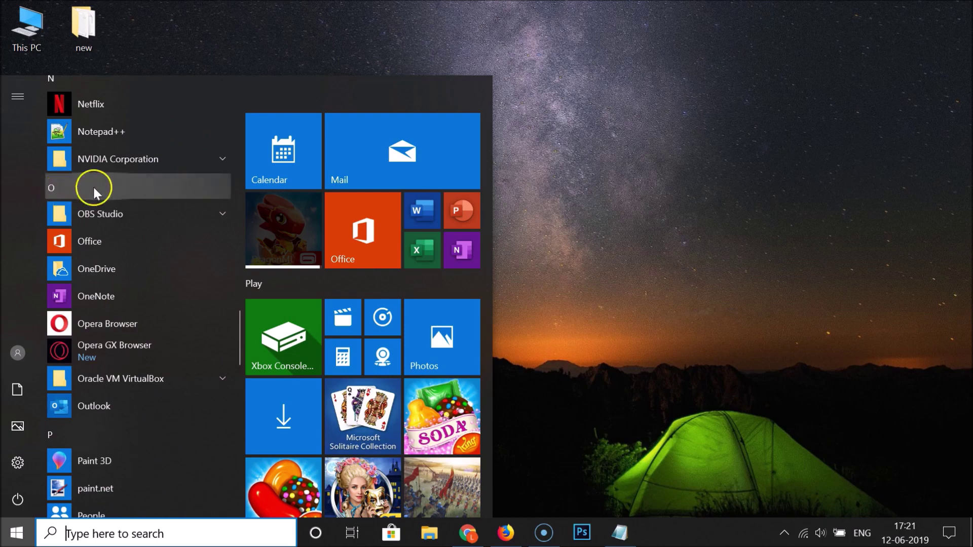
click(131, 351)
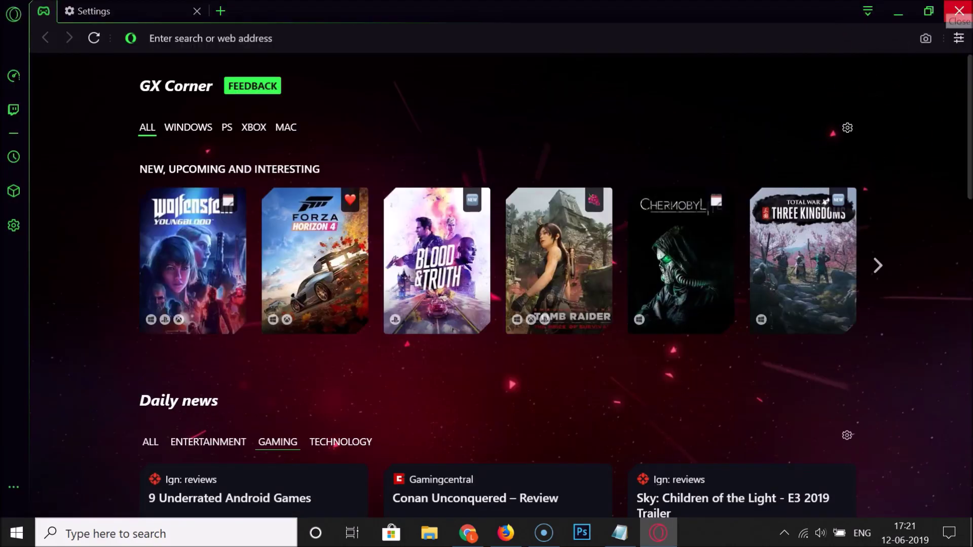
click(959, 10)
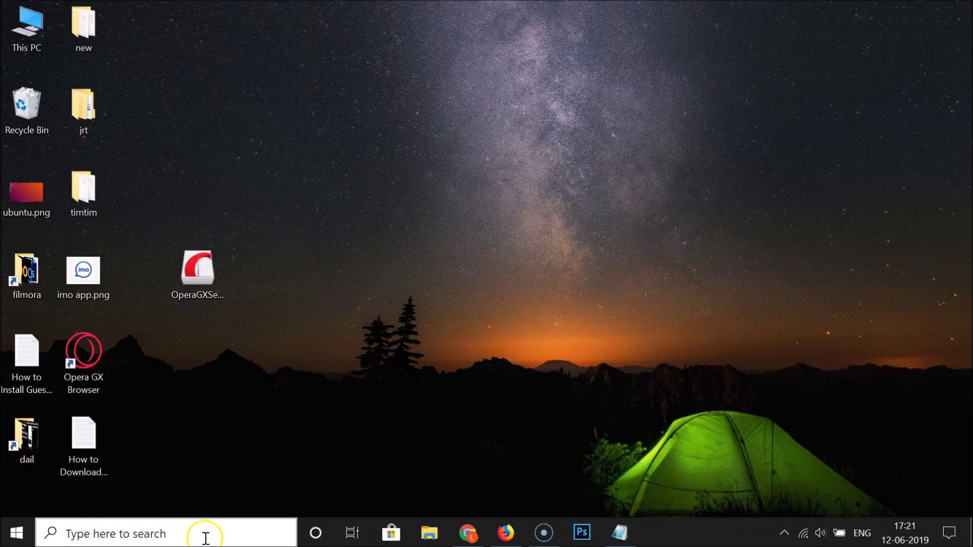
- Search Windows for 'opera gx', launch Opera GX Browser, then bring the Notepad tutorial note forward
click(168, 535)
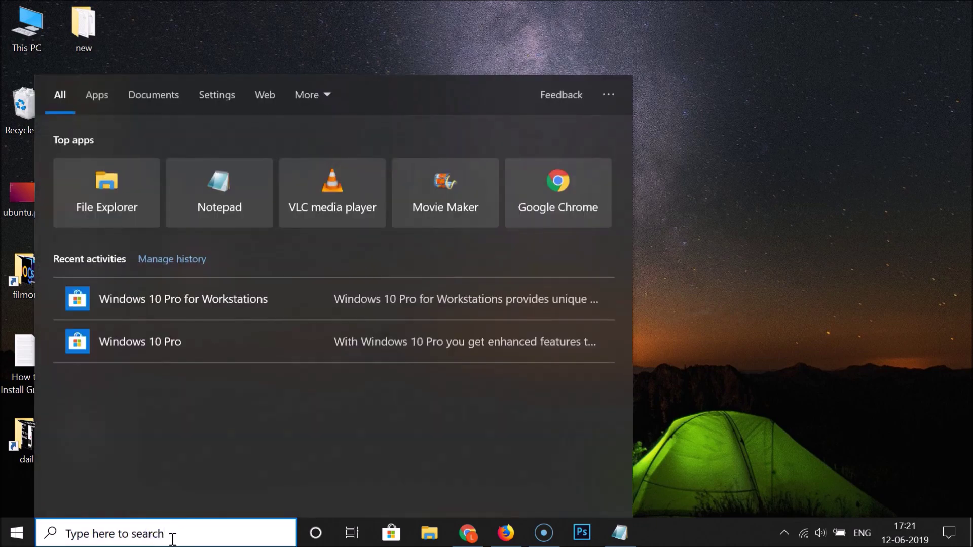
text(oper)
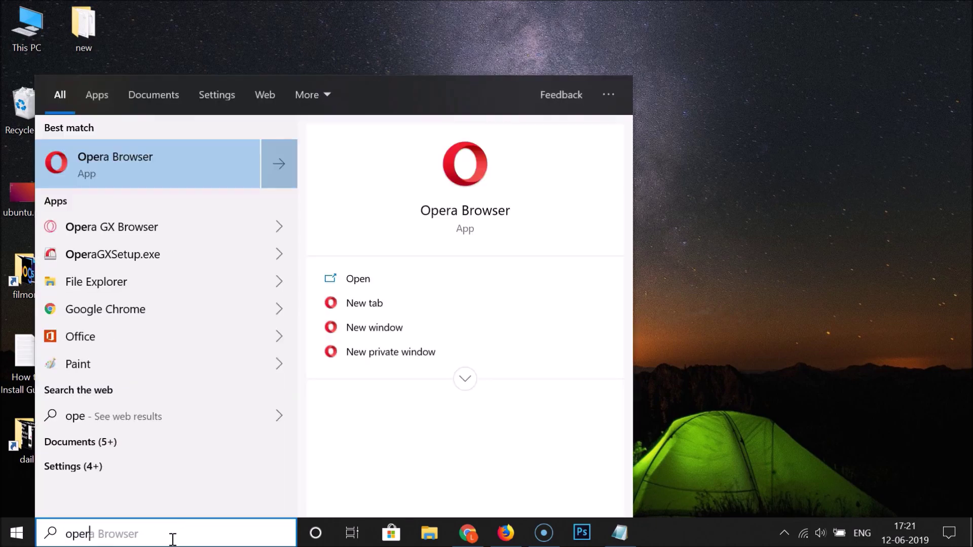
text(a gx)
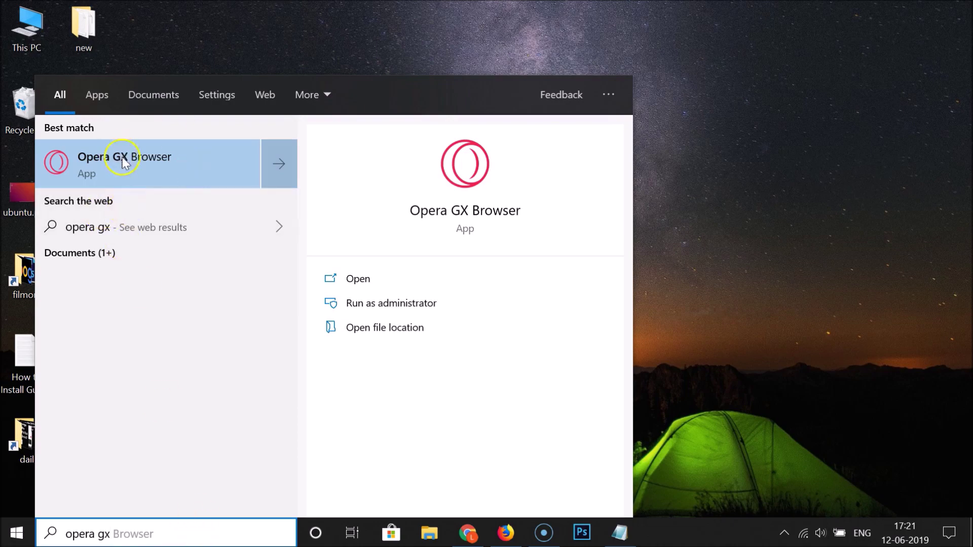
click(156, 169)
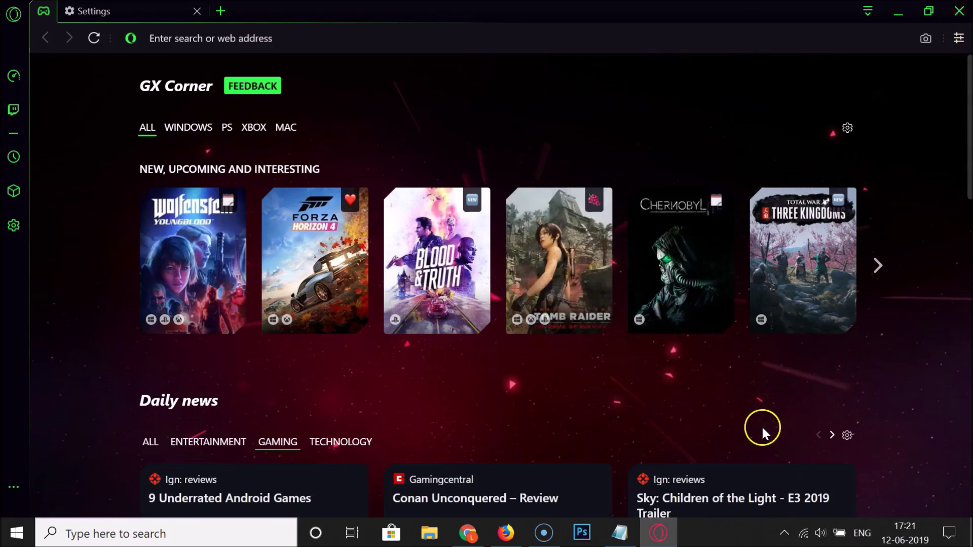
click(620, 532)
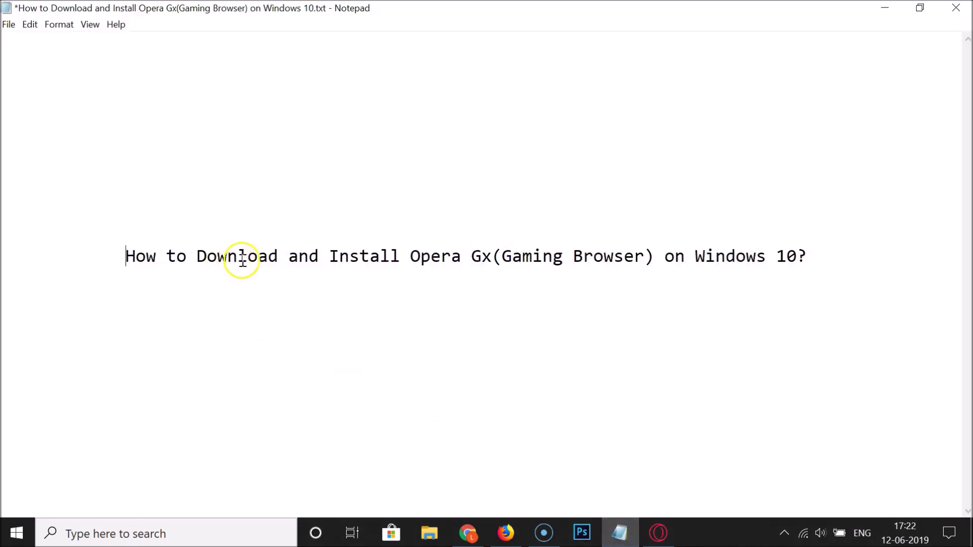